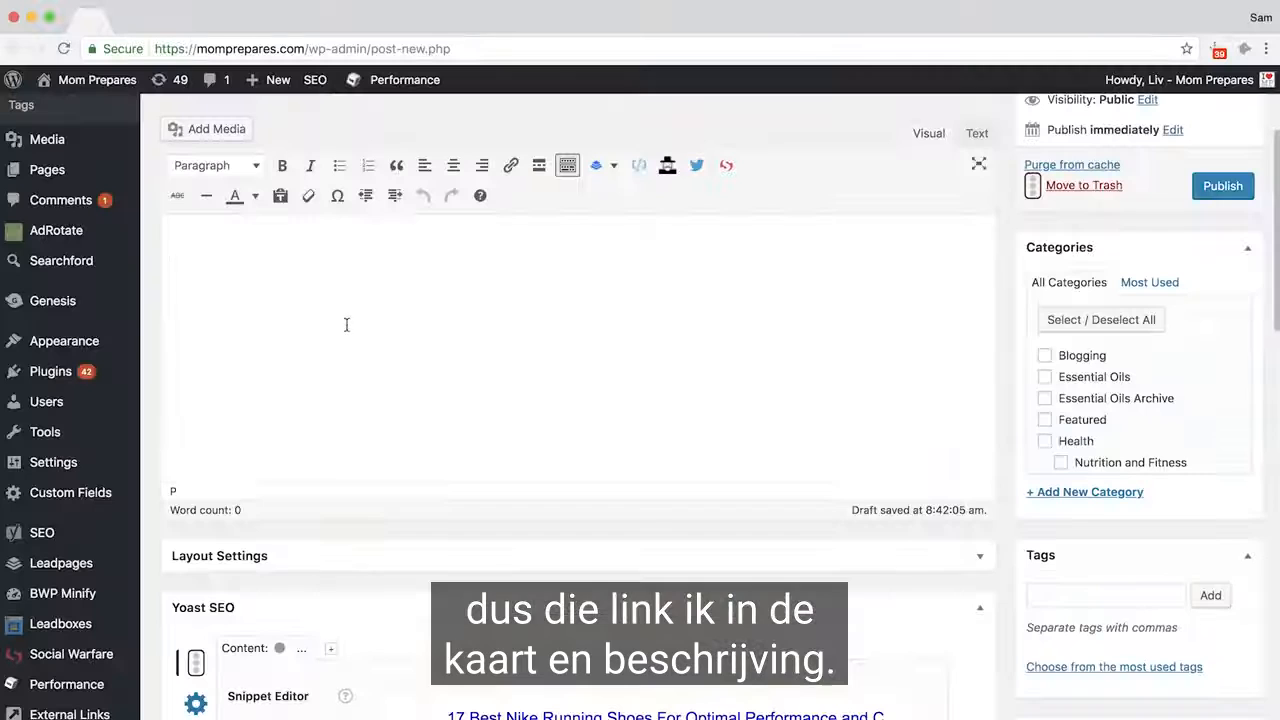
- Add the Heading 2 "Zoom Running Shoes" to the post body with the paragraph "Some text" below it
click(346, 324)
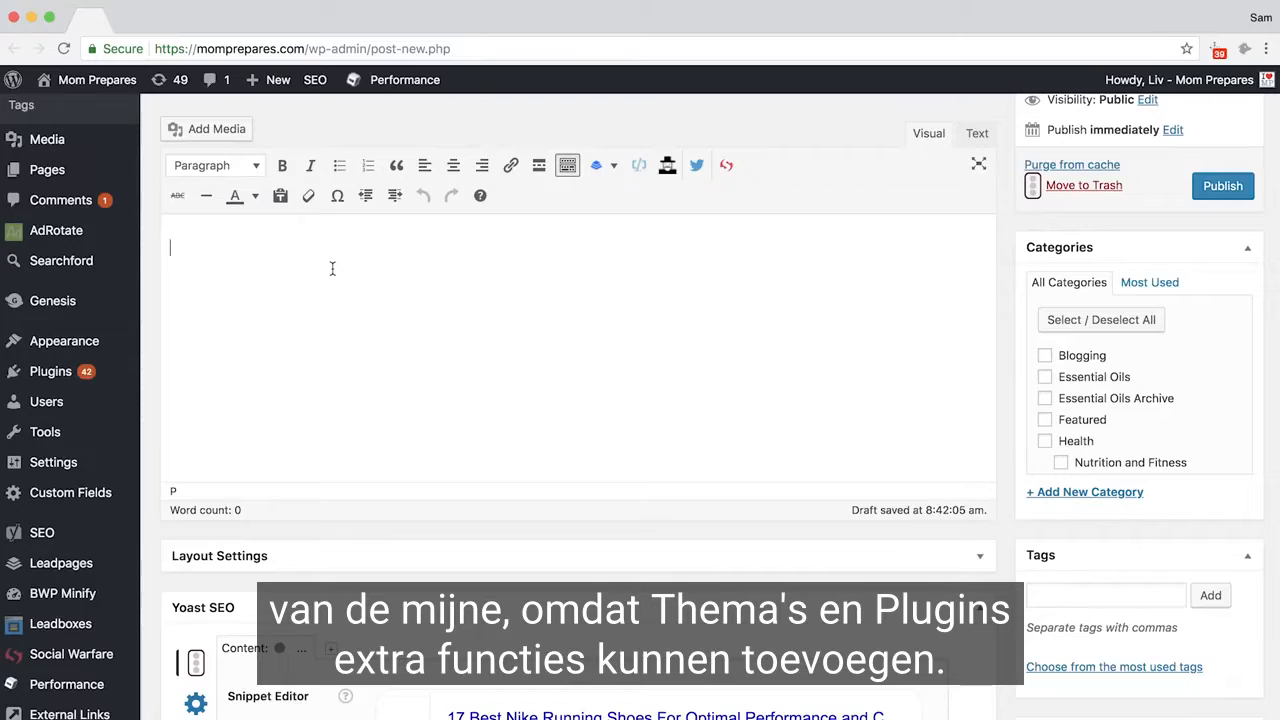
click(235, 165)
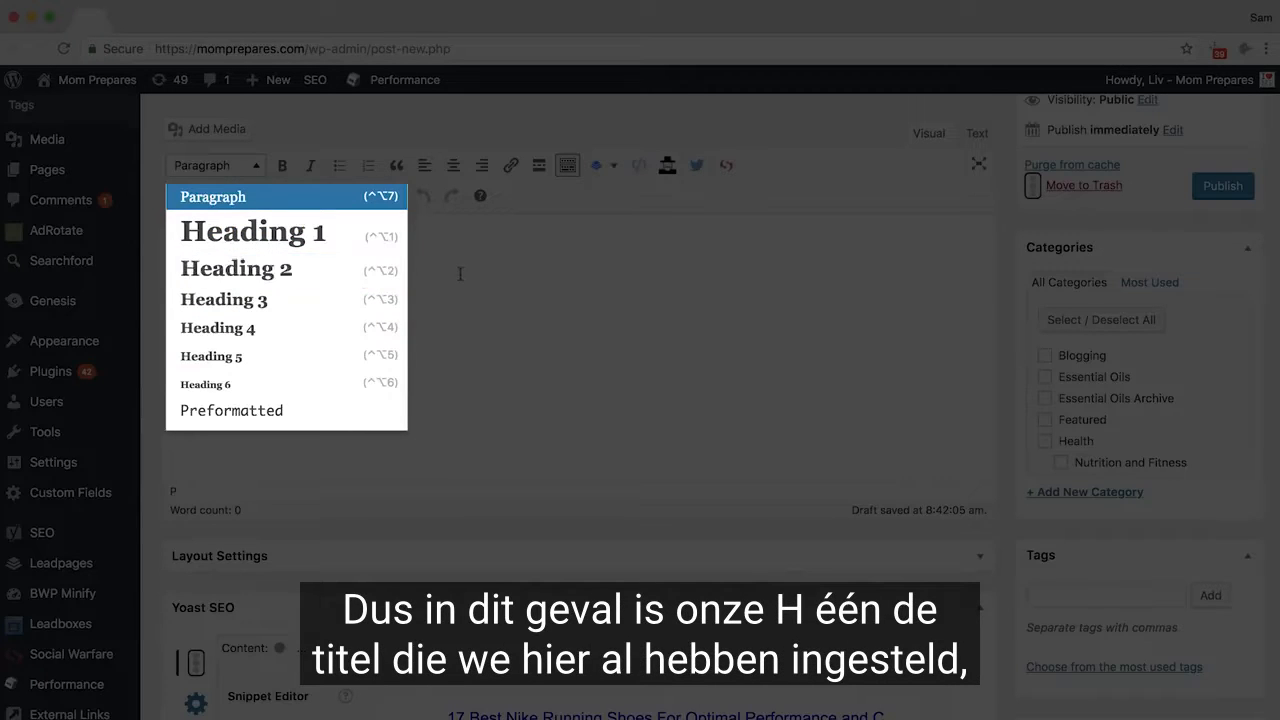
click(383, 267)
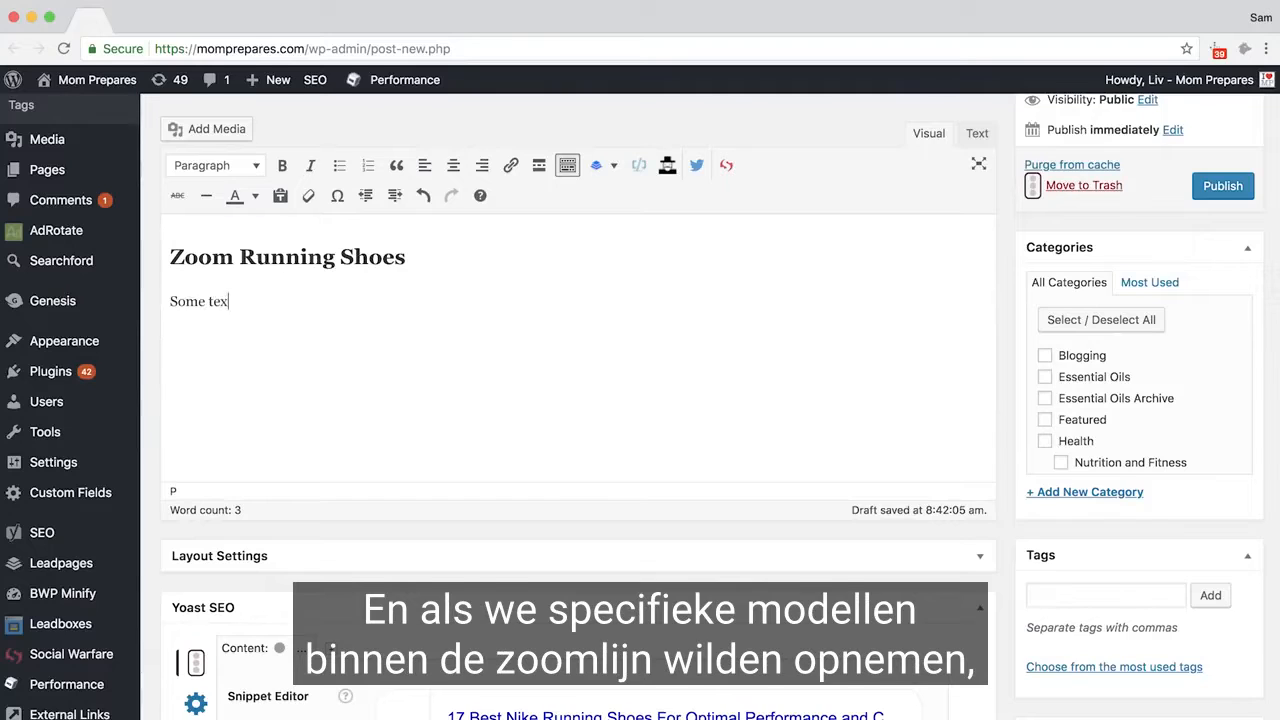
text(t)
- Add the Heading 3 "Nike Zoom Fly" below the first paragraph, followed by the paragraph "Information here."
key(Return)
click(216, 165)
click(225, 297)
text(Nike Zoom Fly)
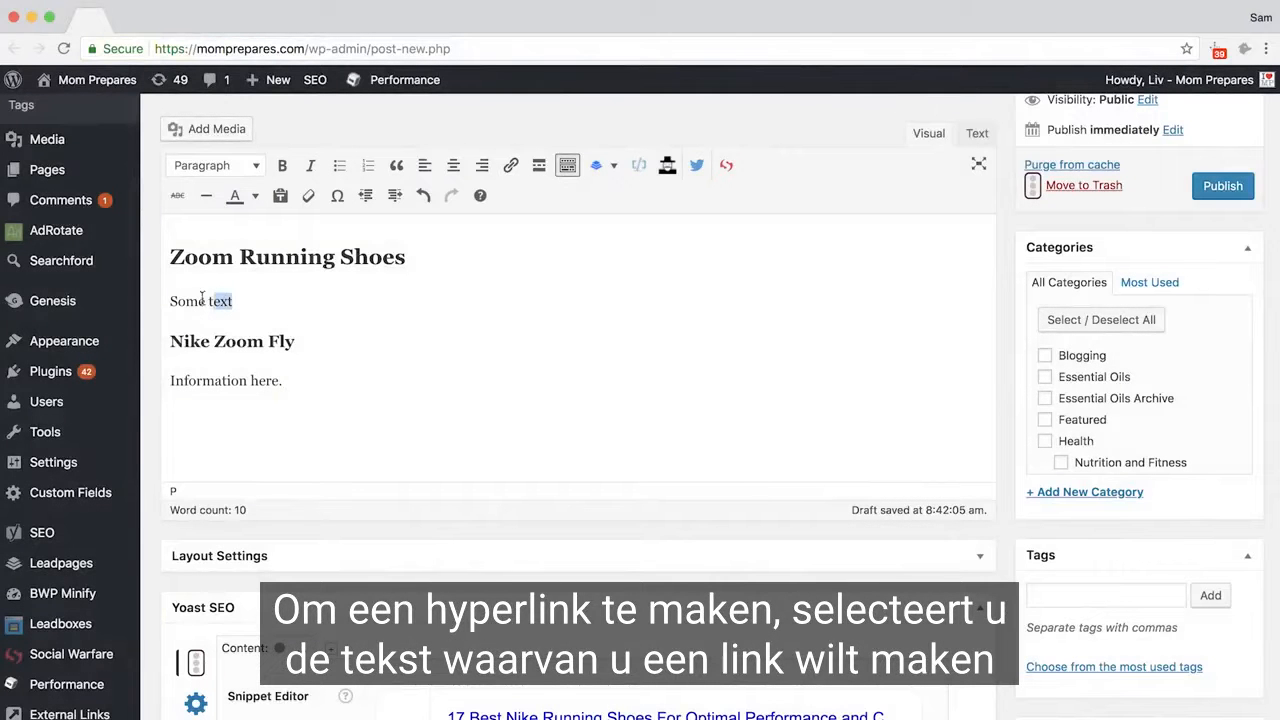
click(511, 167)
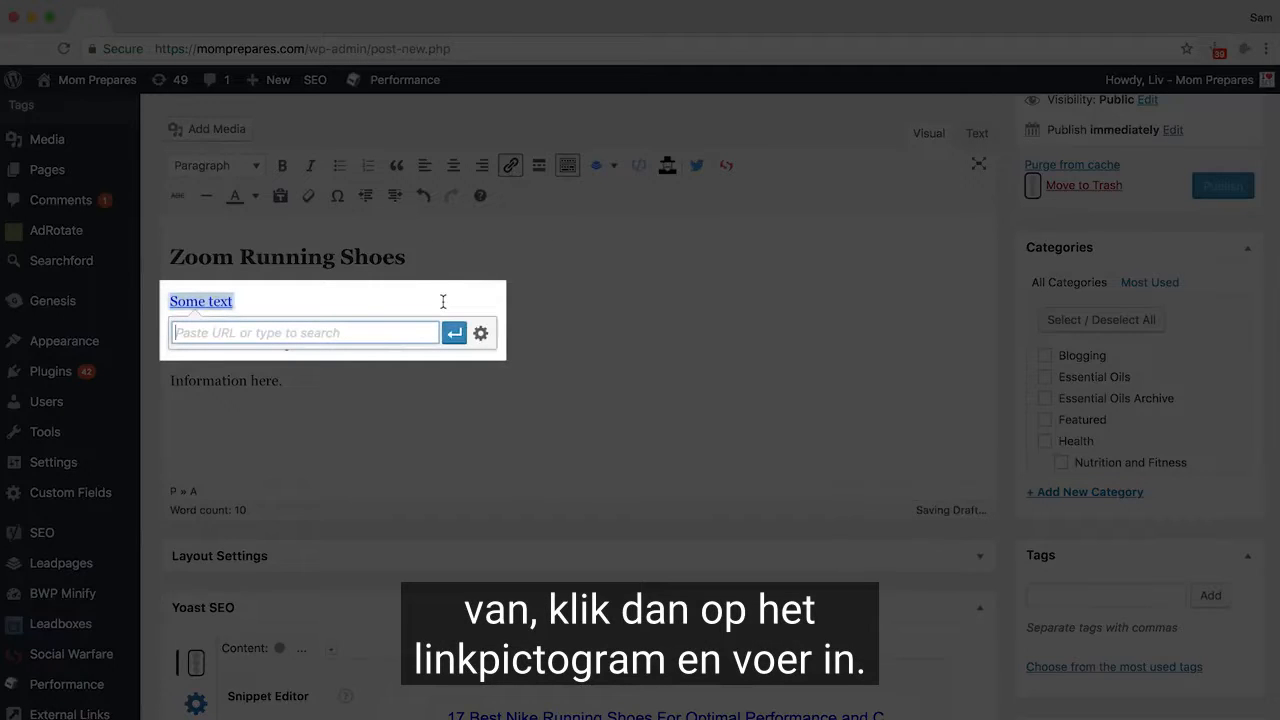
text(https://ahref)
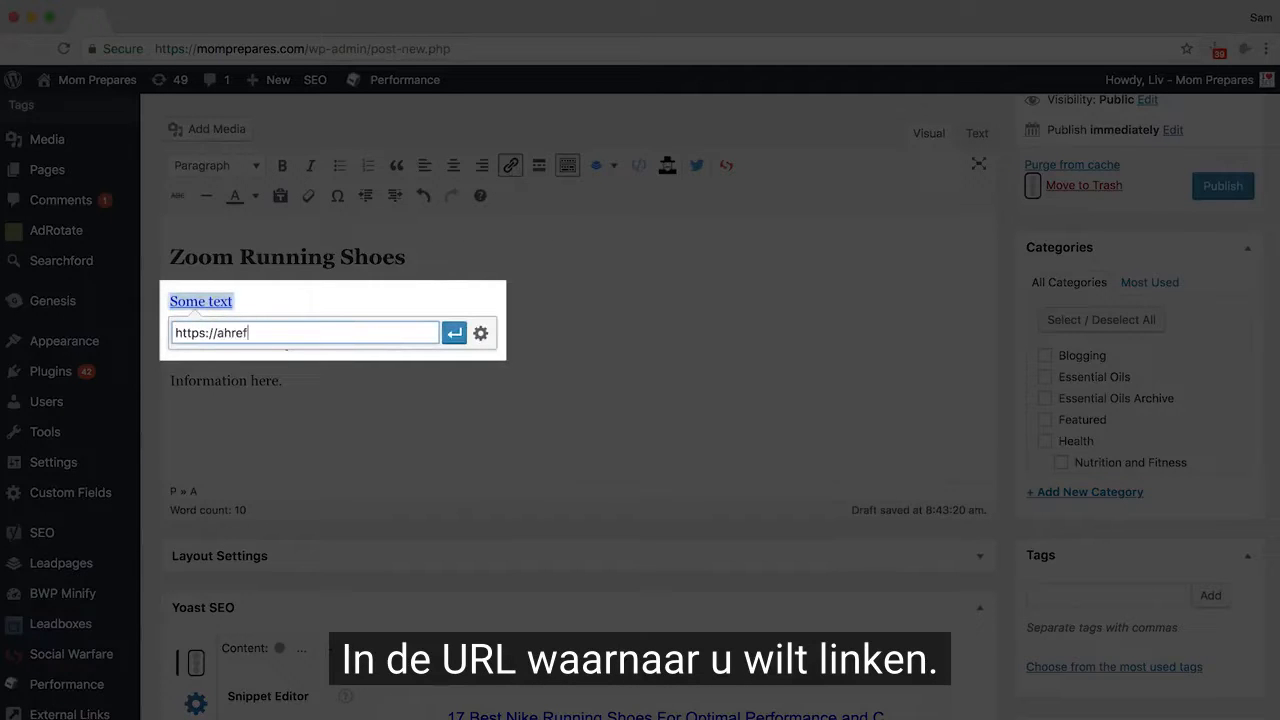
text(s.com)
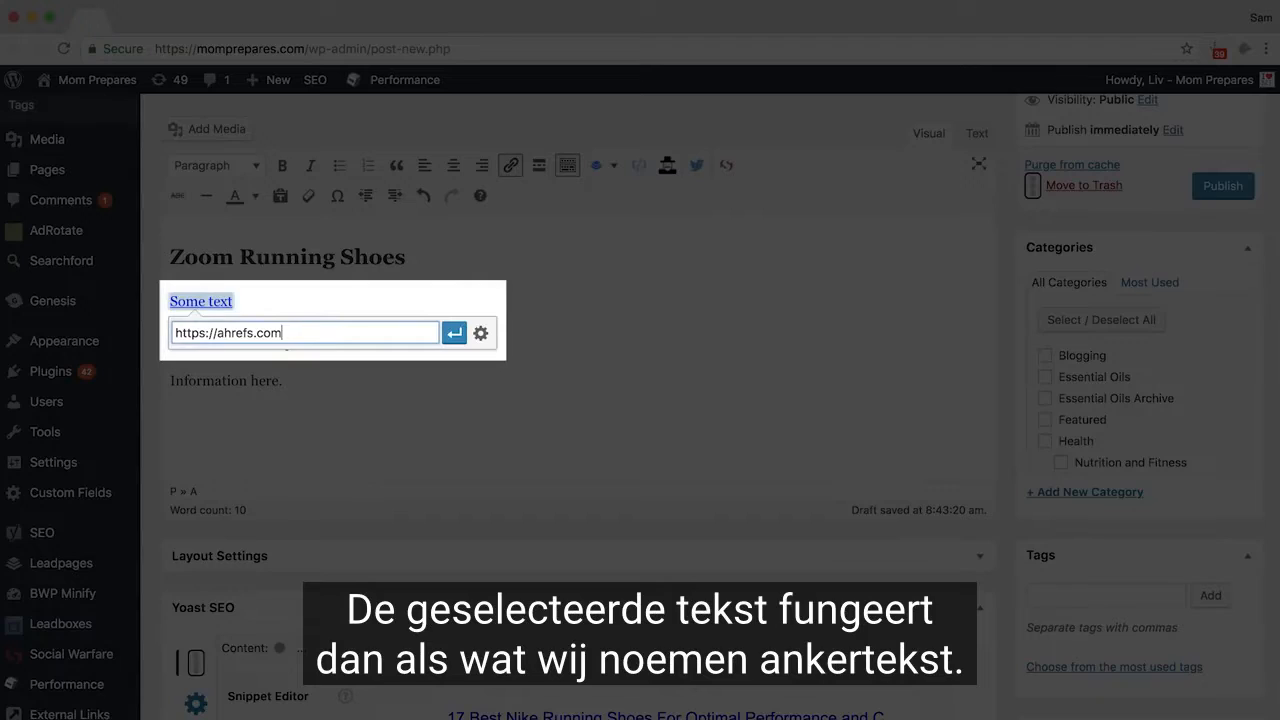
key(Return)
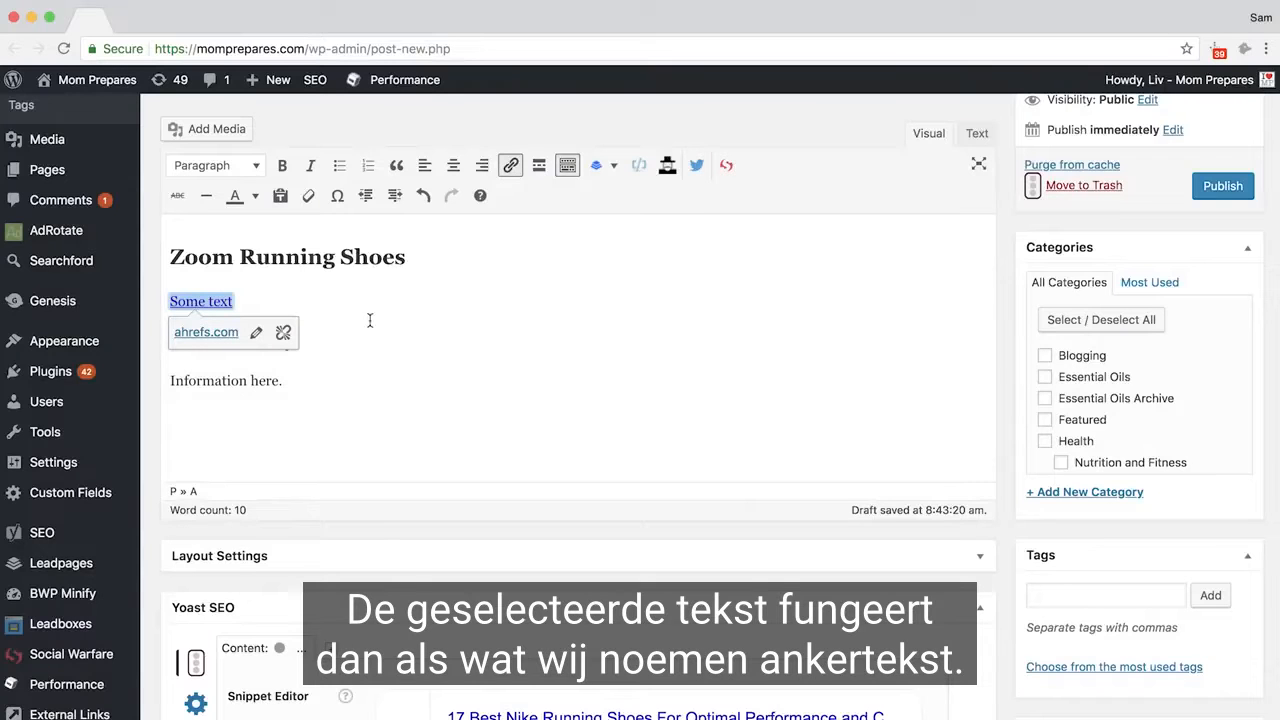
- Edit the "Some text" link's options so that it opens in a new tab, and update the link
click(256, 333)
click(480, 333)
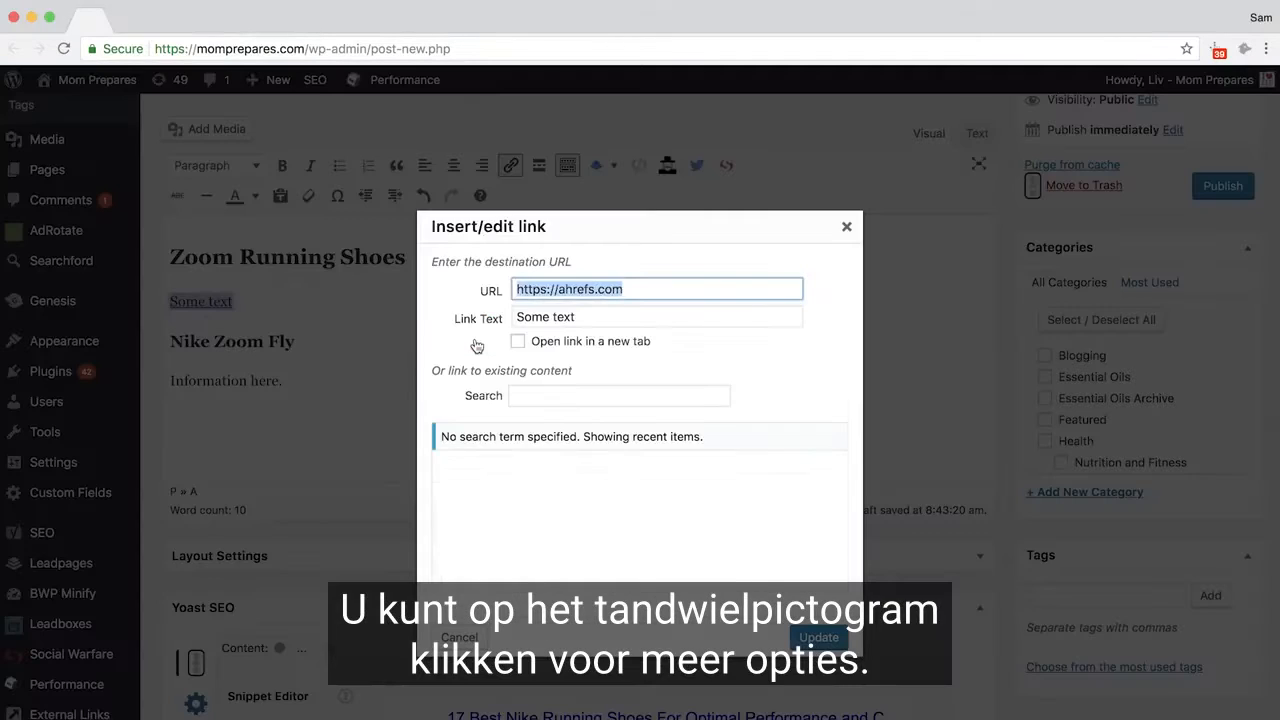
click(574, 344)
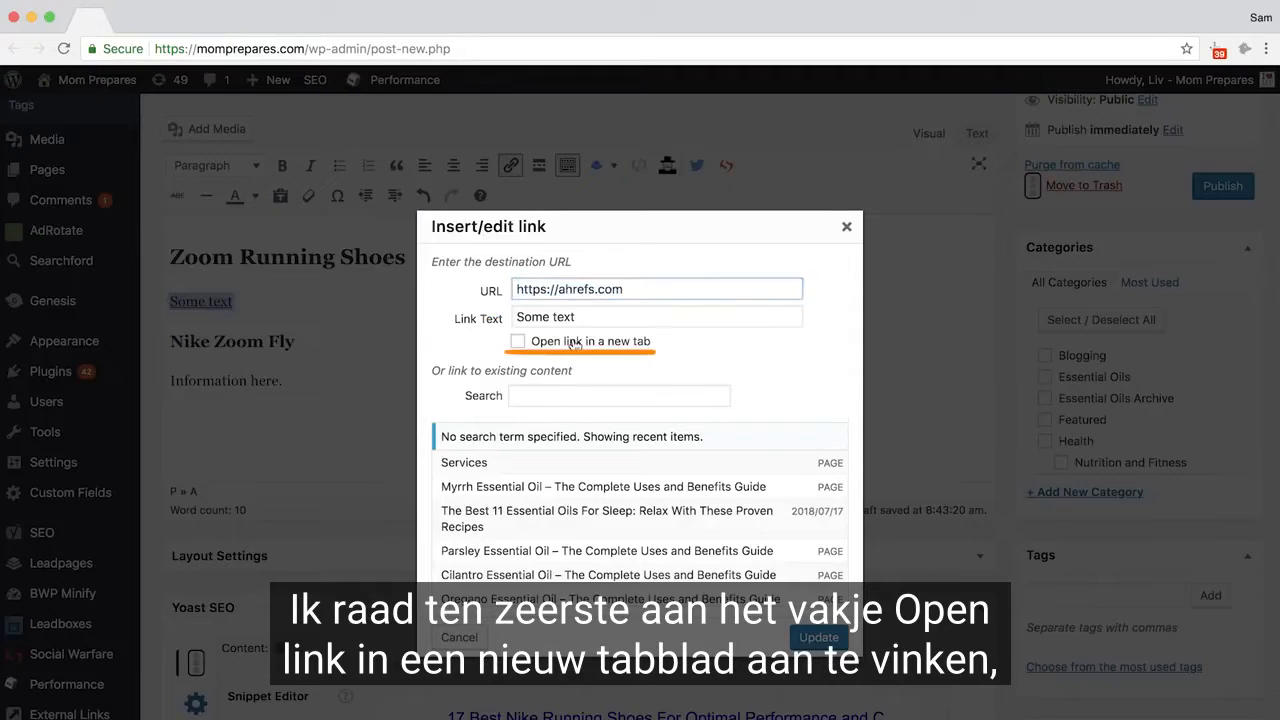
click(820, 638)
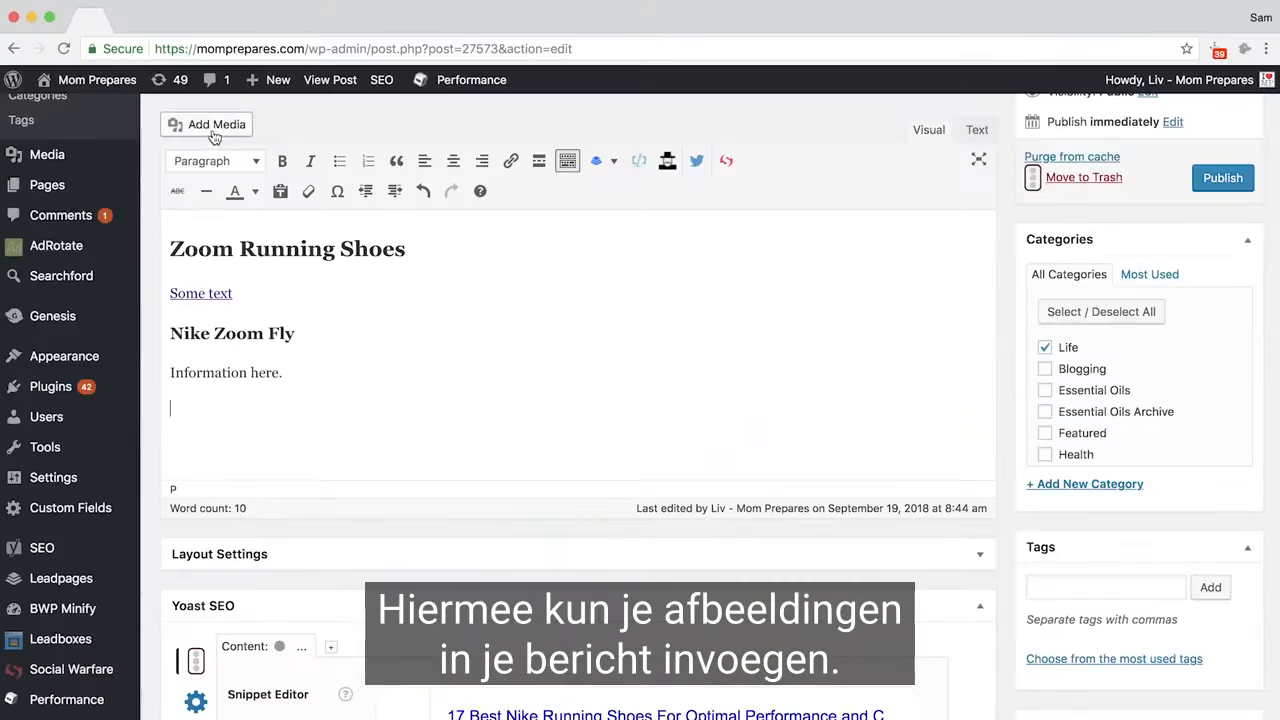
- Upload the image nike-zoom.jpg to the post's media library and enter "nike" in its alt text
click(211, 129)
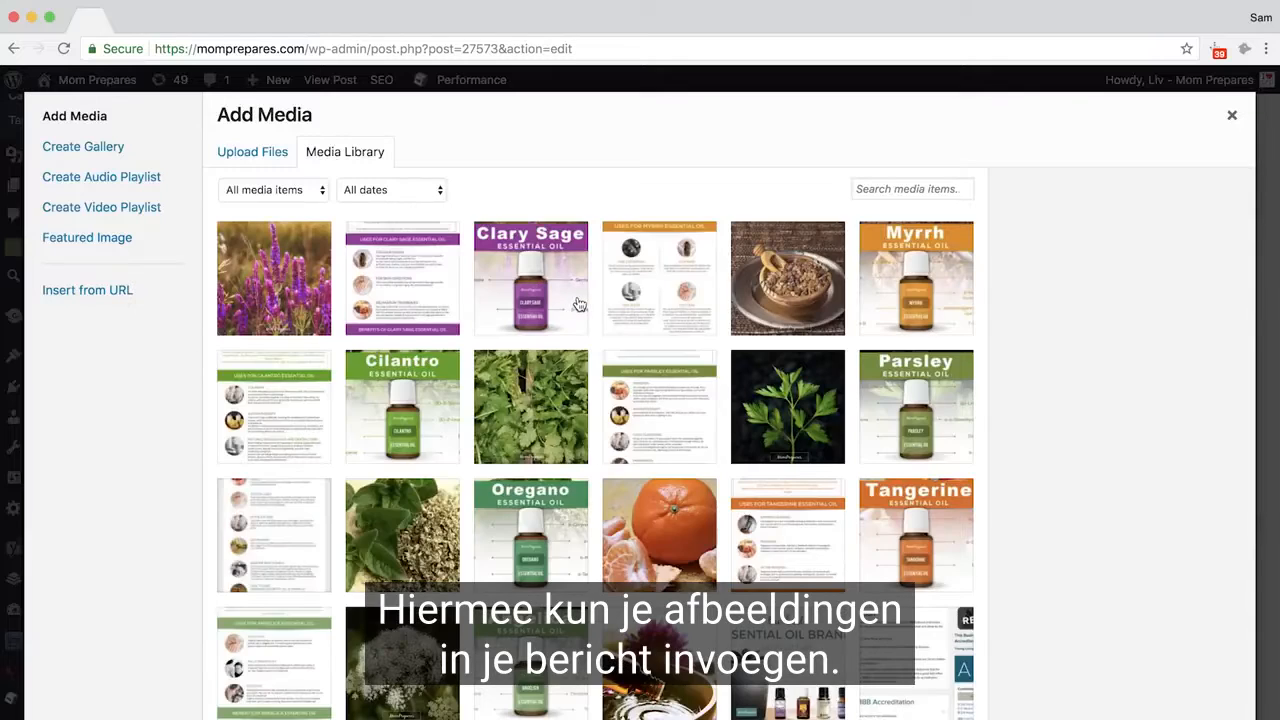
key(super+Tab)
drag(328, 432, 509, 194)
click(521, 161)
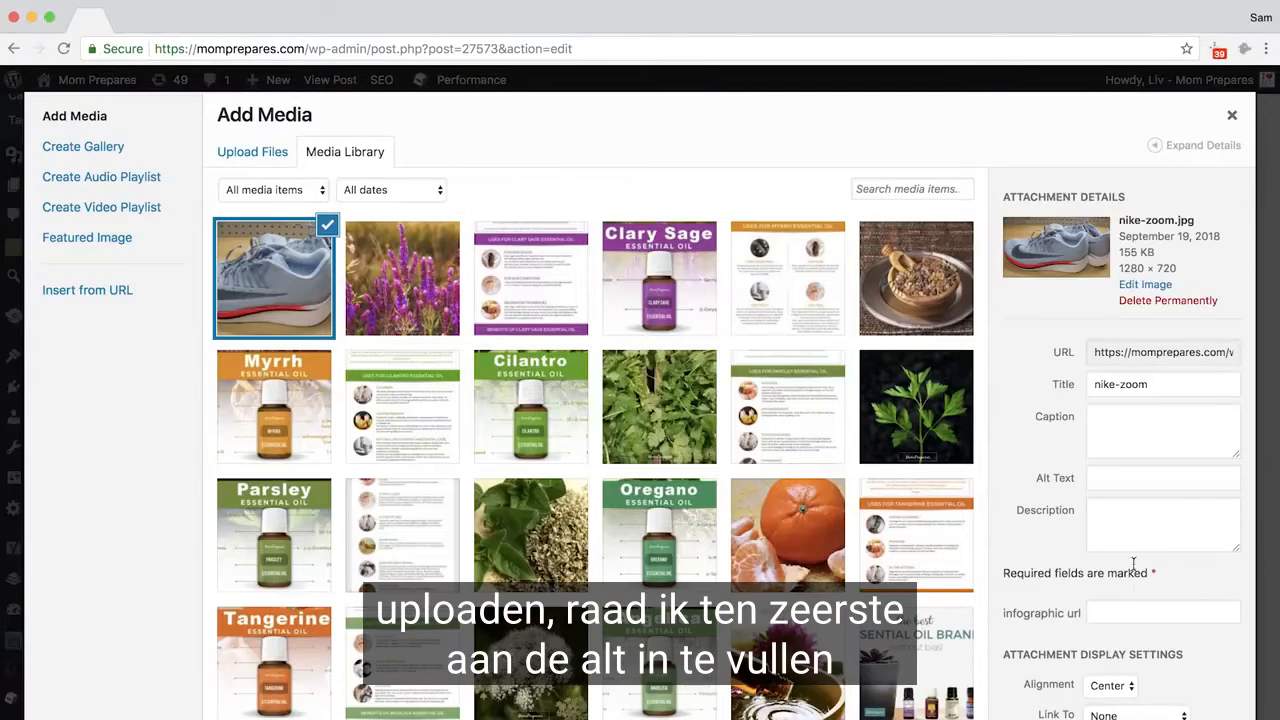
click(1143, 488)
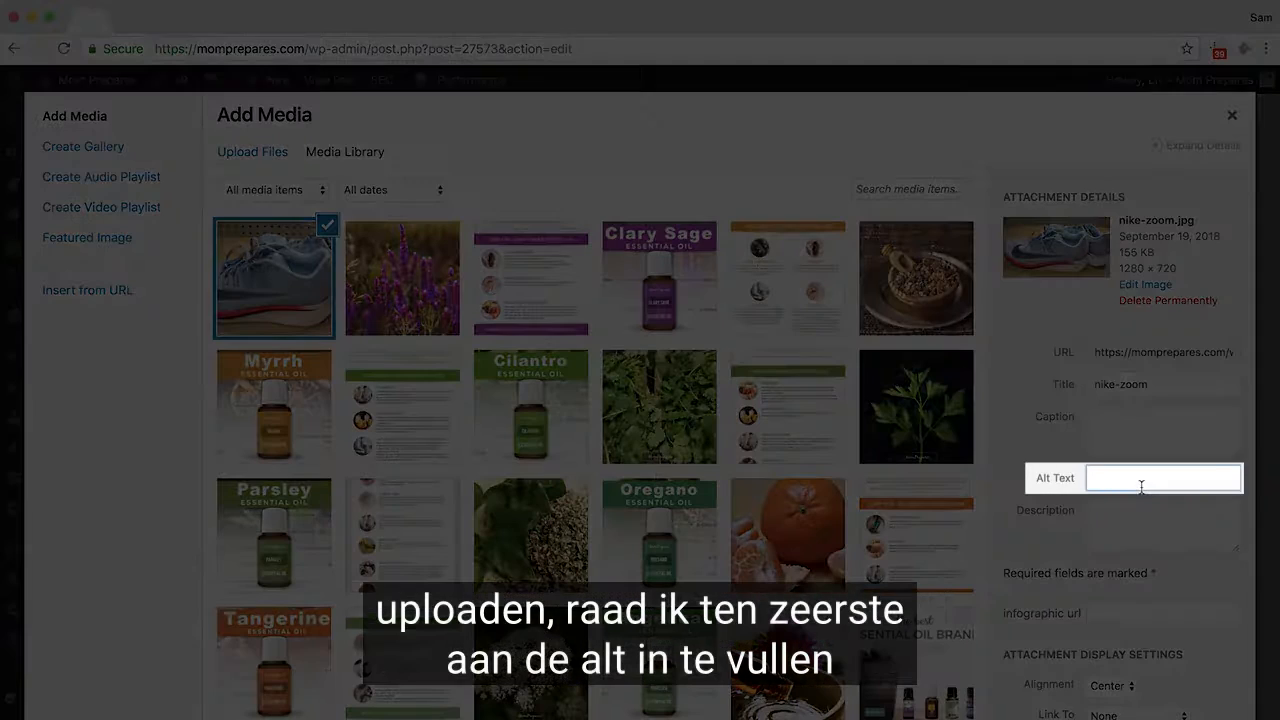
text(nike)
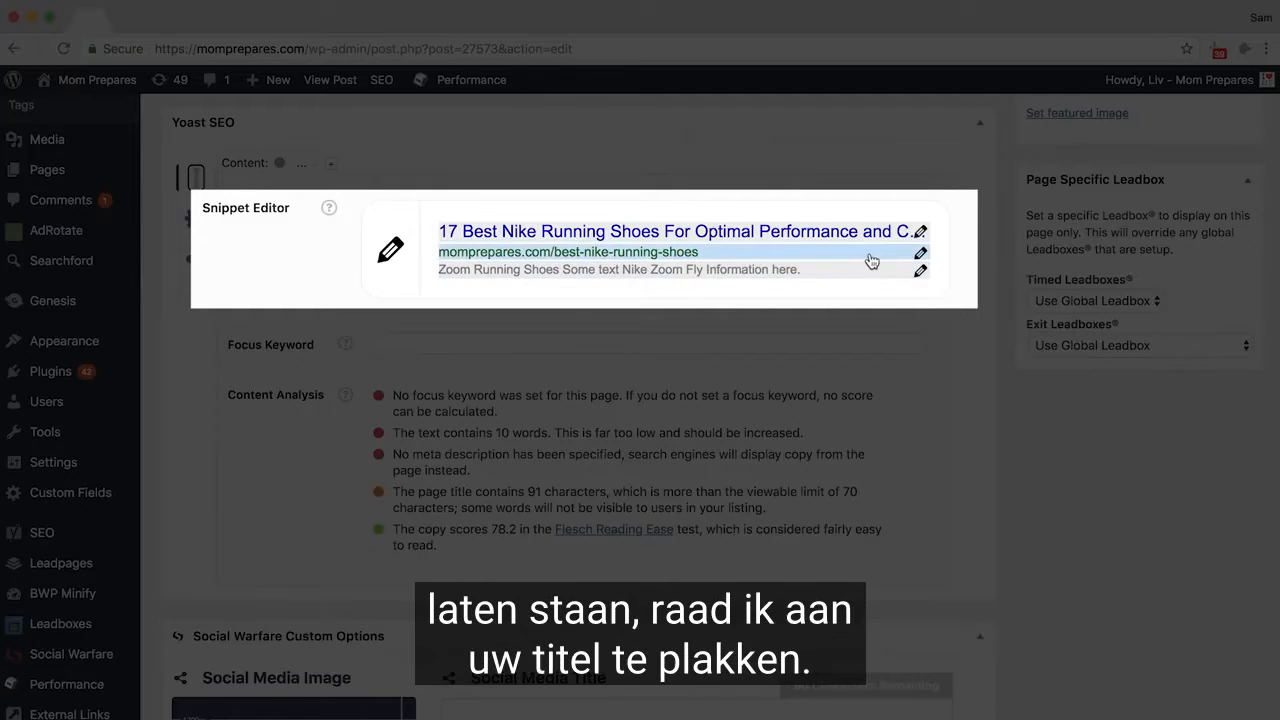
- Paste the post title as the SEO title in the Yoast snippet and remove the word "Optimal" from it
click(769, 232)
key(super+v)
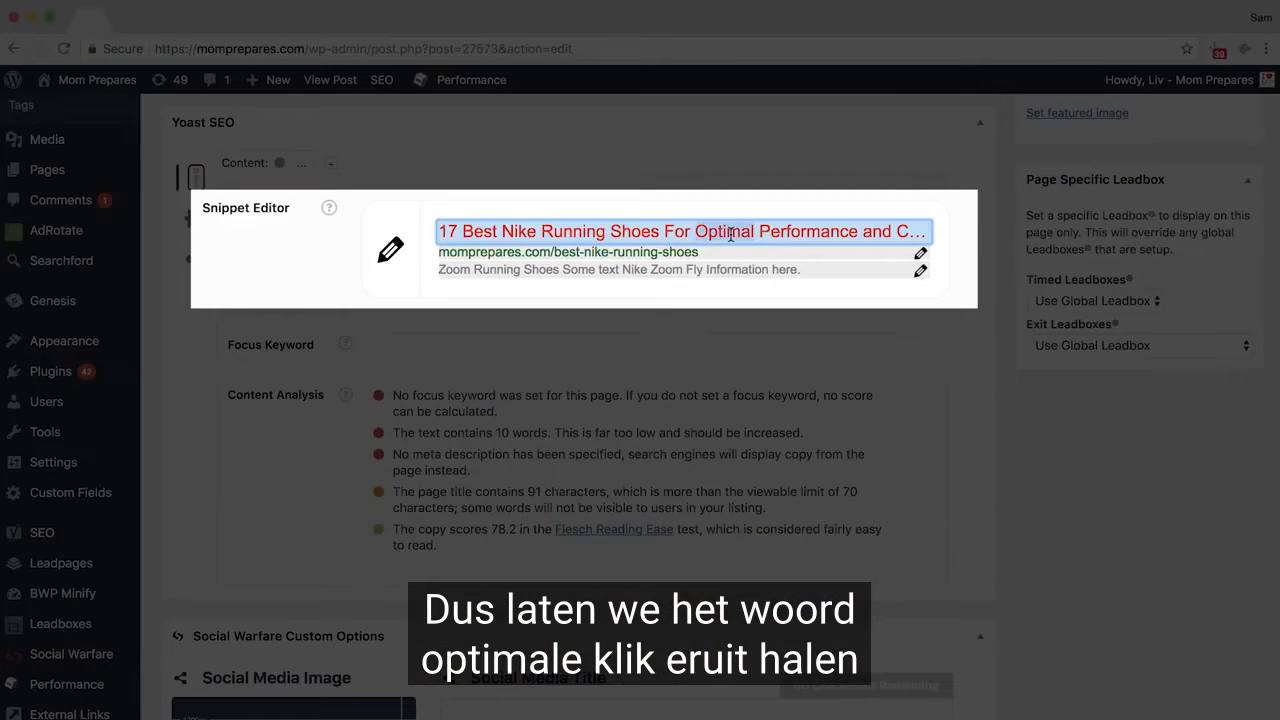
key(BackSpace)
click(967, 428)
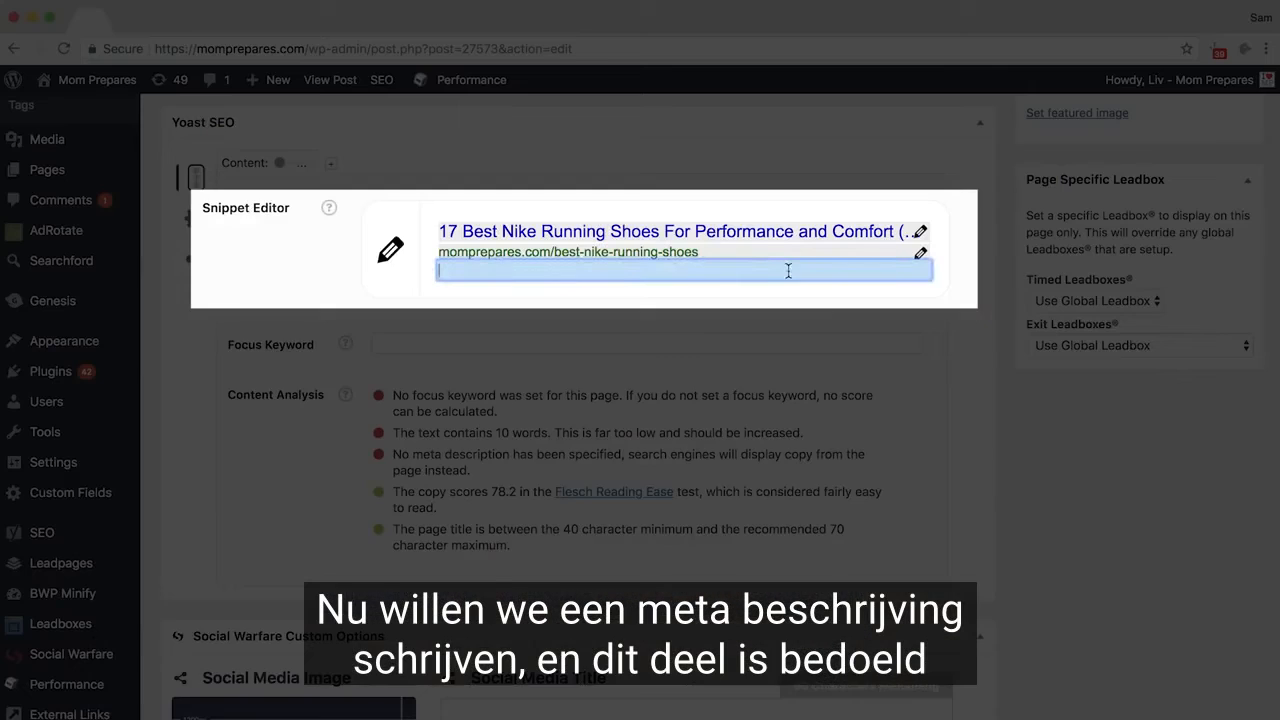
- Enter meta-description "We rated and reviewed 44 pairs of Nike shoes and found the 17 best nike running shoes for optimal performance and comfort. Hint: foot type matters."
text(We rated and reviewed 44 pairs of Nike shoes and found the 17 best nike running shoes for optimal performance and comfort. Hint: foot type matters.)
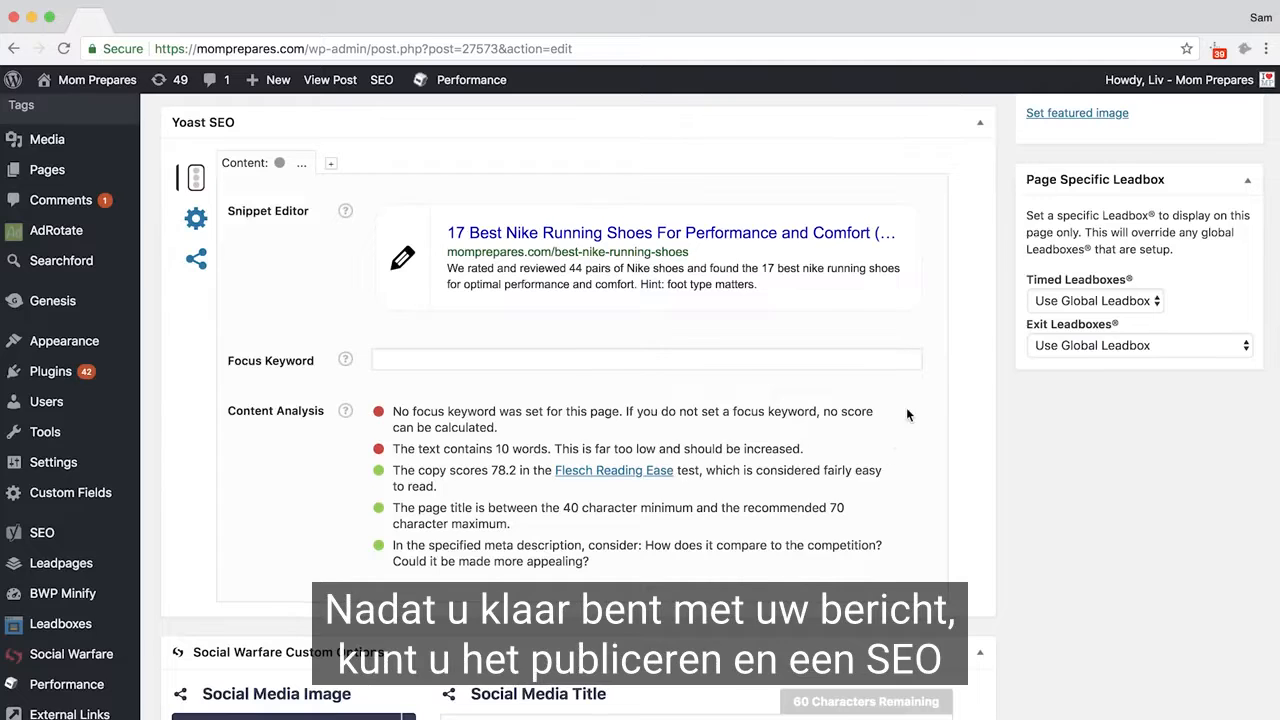
scroll(906, 414, up, 15)
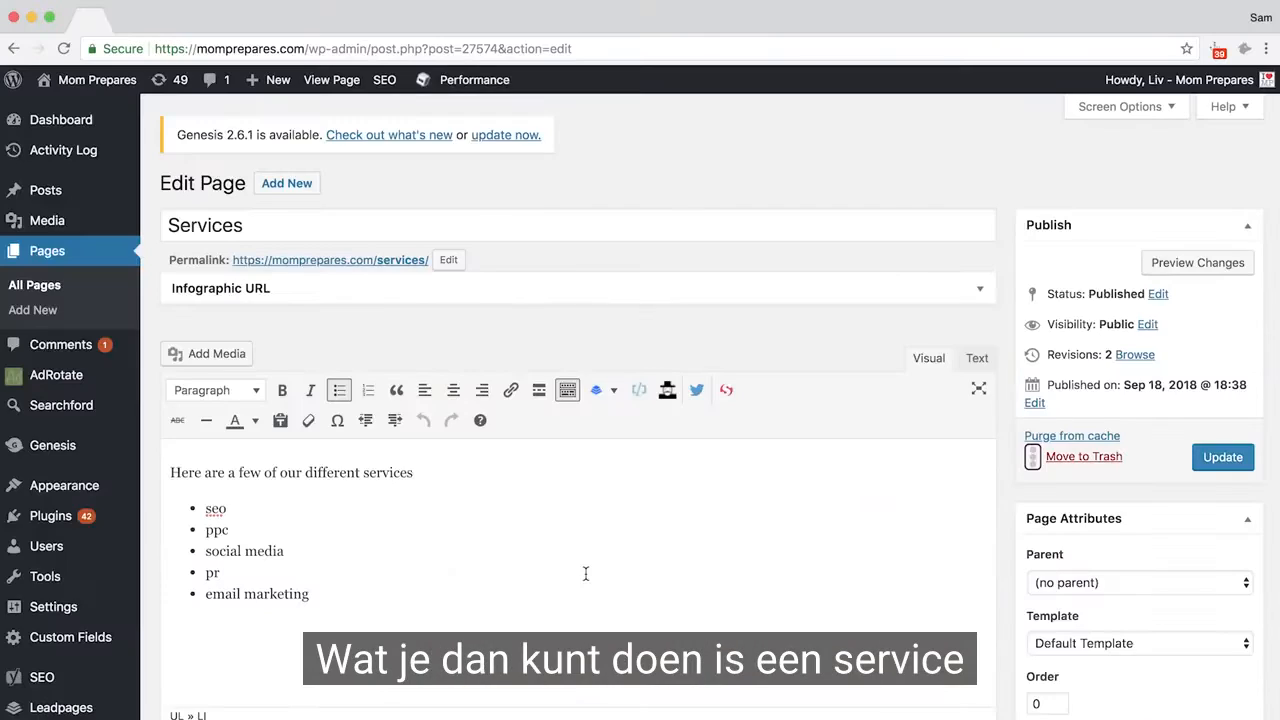
- Select the "seo" list item on the Services page and start a hyperlink on it
scroll(585, 573, down, 2)
scroll(585, 573, down, 2)
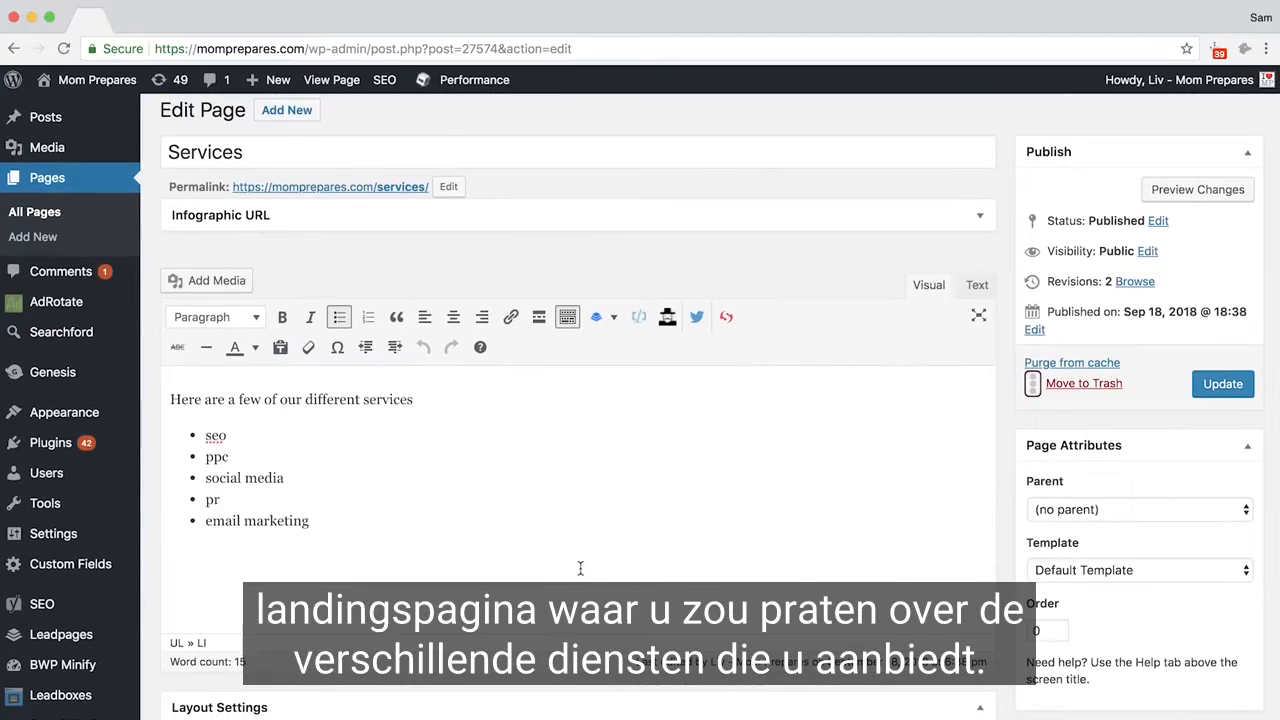
key(Down)
key(End)
double_click(216, 437)
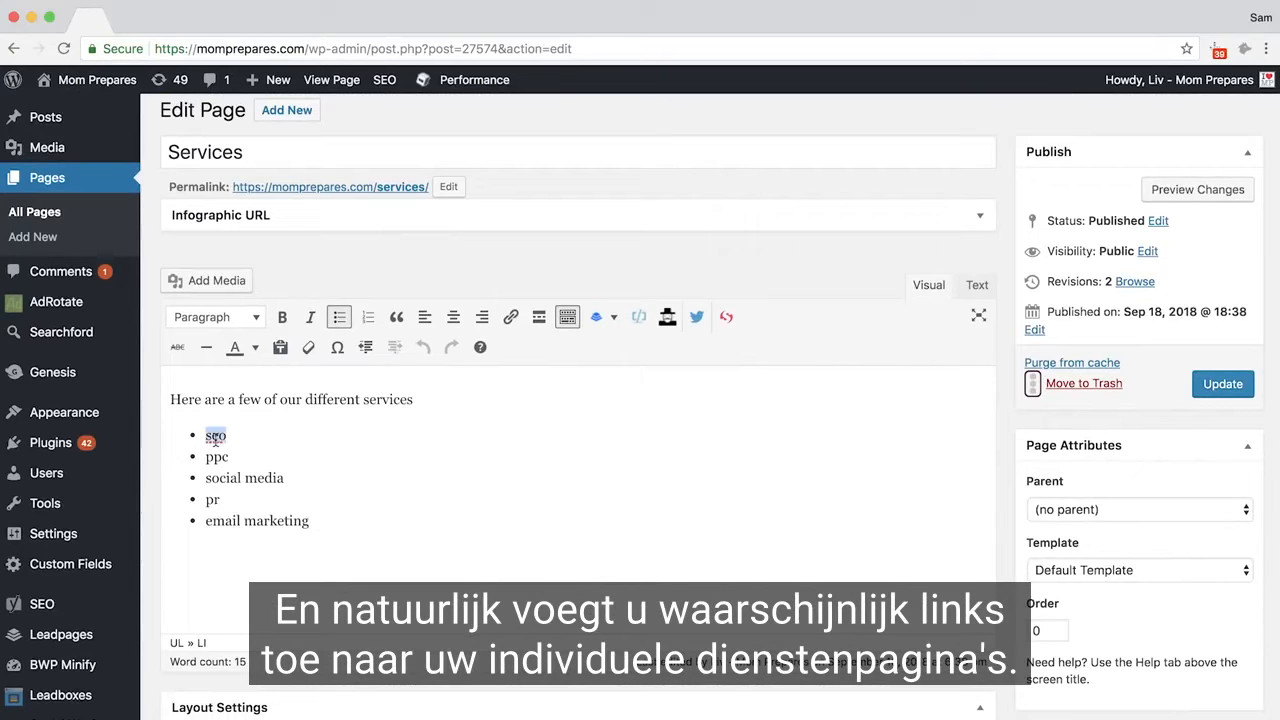
click(510, 317)
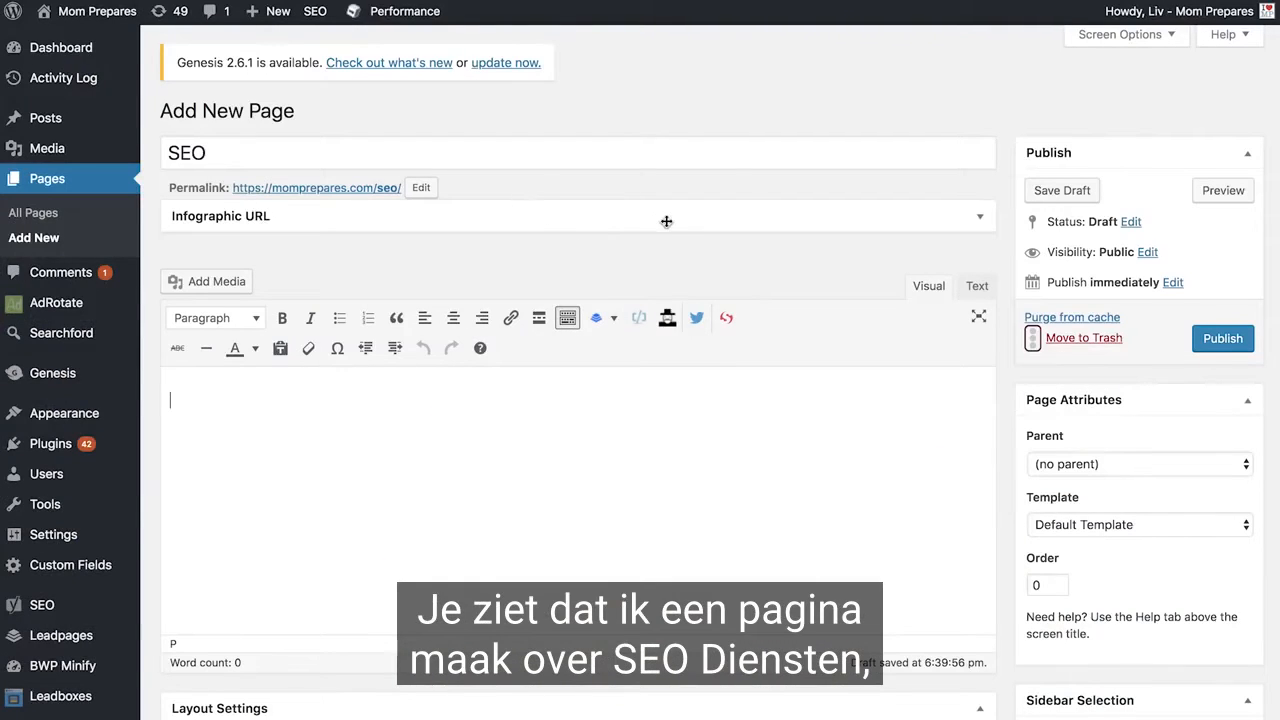
- Set the new SEO page's parent to Services and save the page as a draft
click(1138, 464)
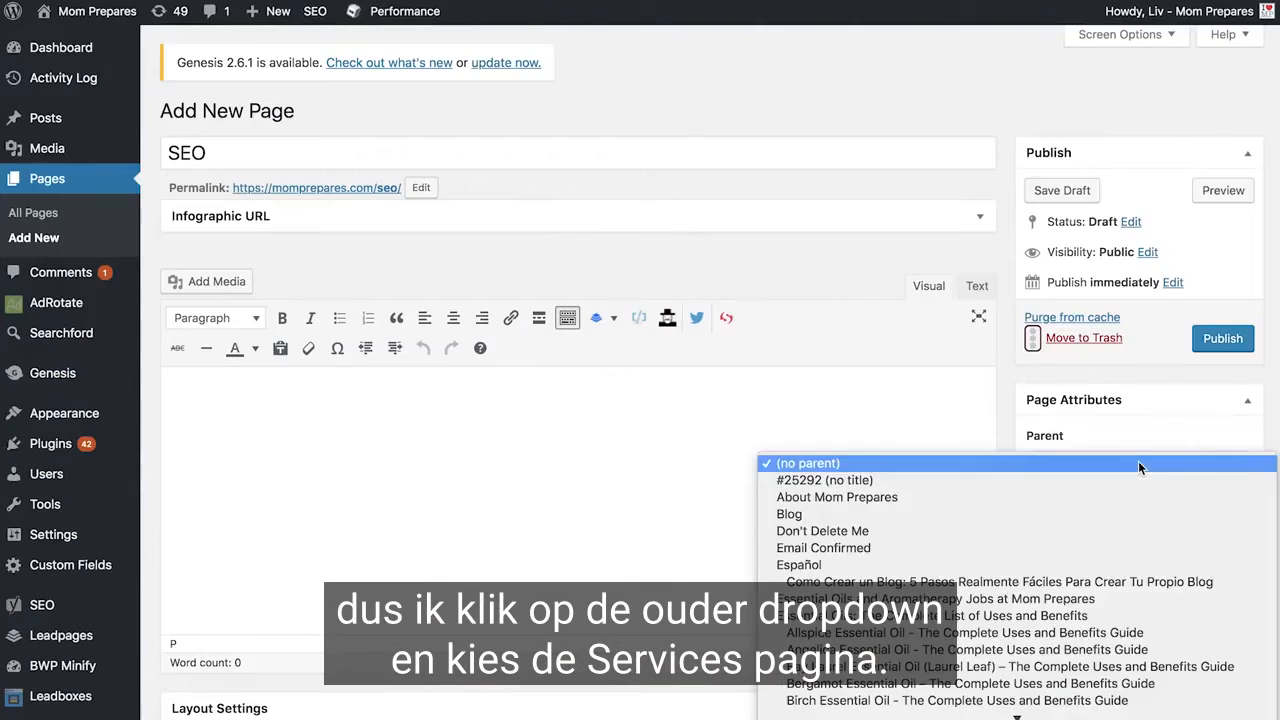
click(814, 694)
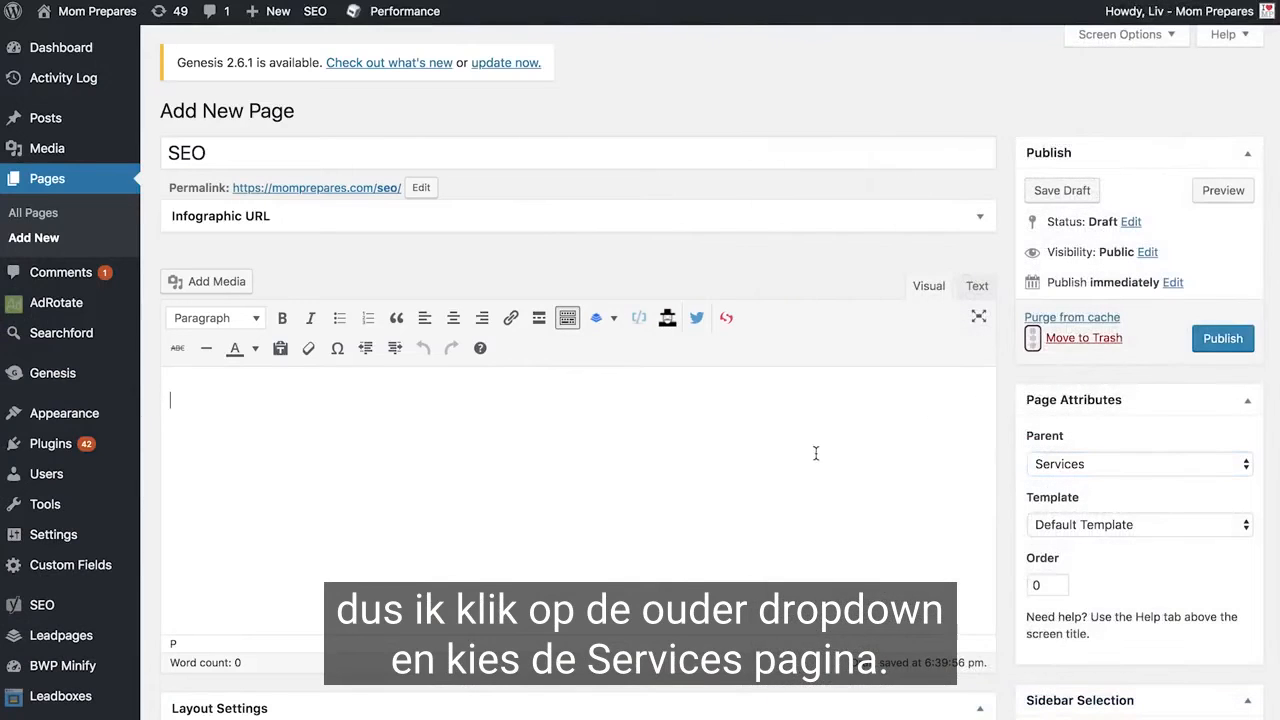
click(1062, 190)
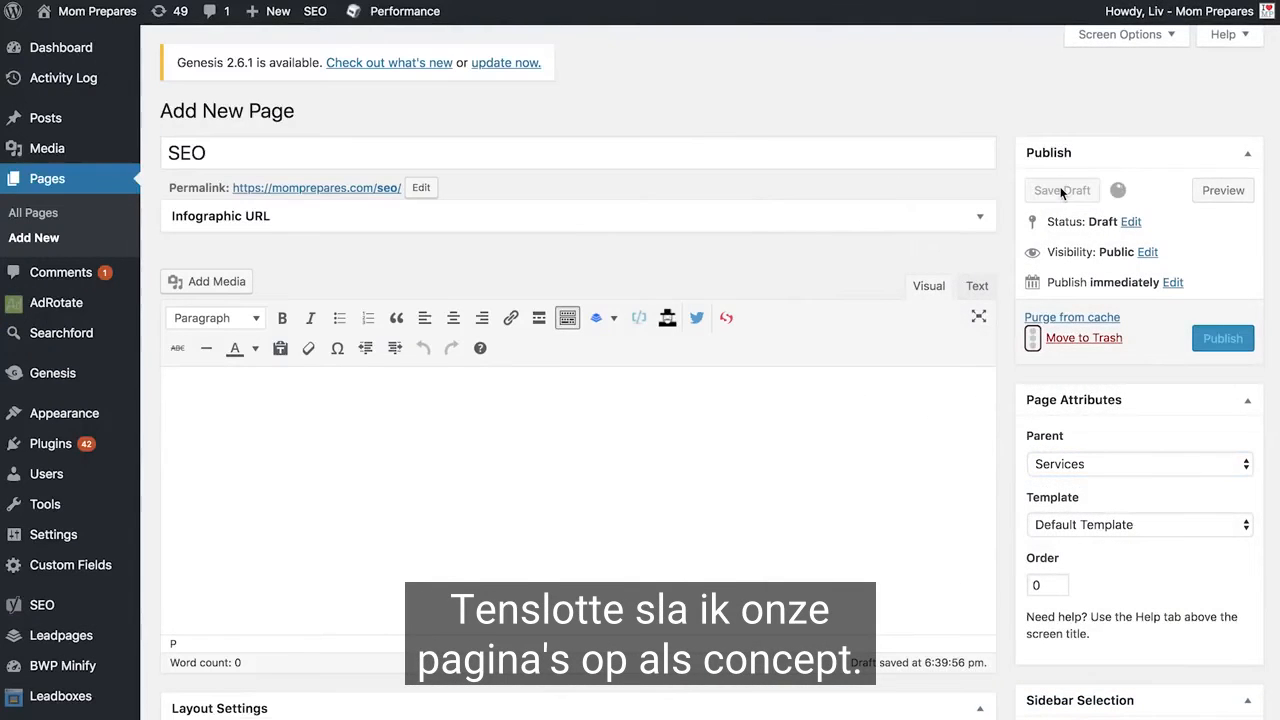